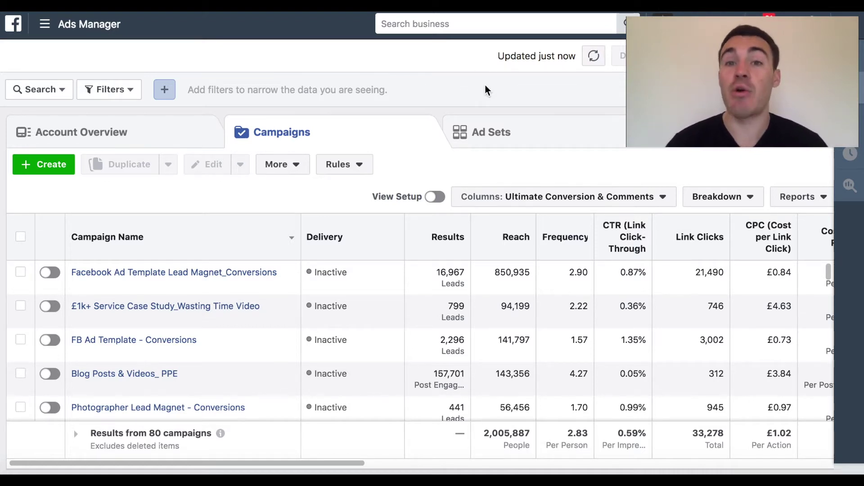
- Start a new campaign named "Example Brand Awareness Campaign" with the Brand awareness objective
left_click(40, 165)
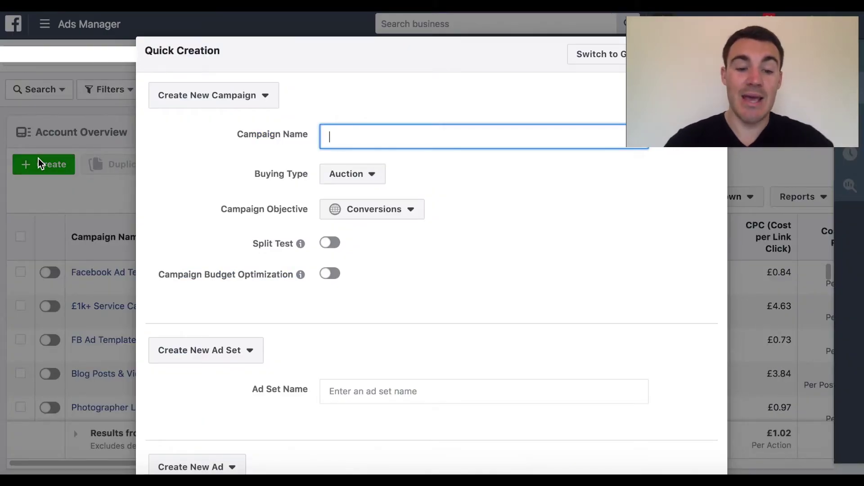
type("Exampl")
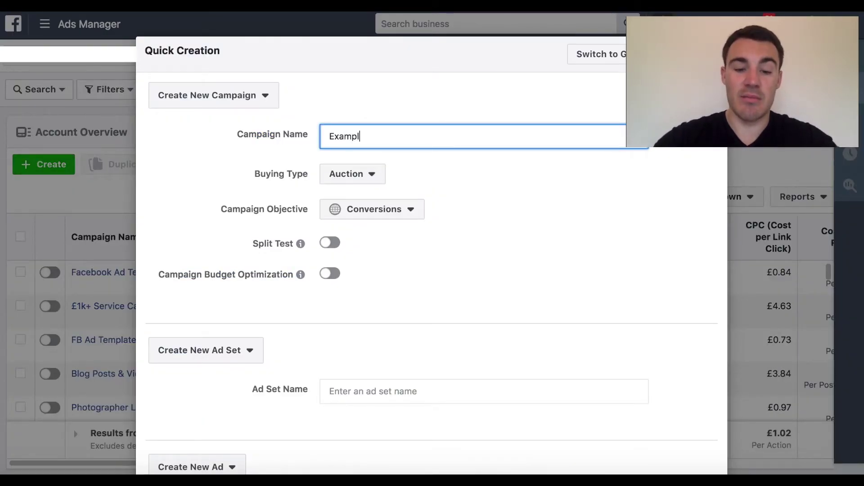
type("e Brand Awareness Campaign")
left_click(378, 179)
left_click(378, 179)
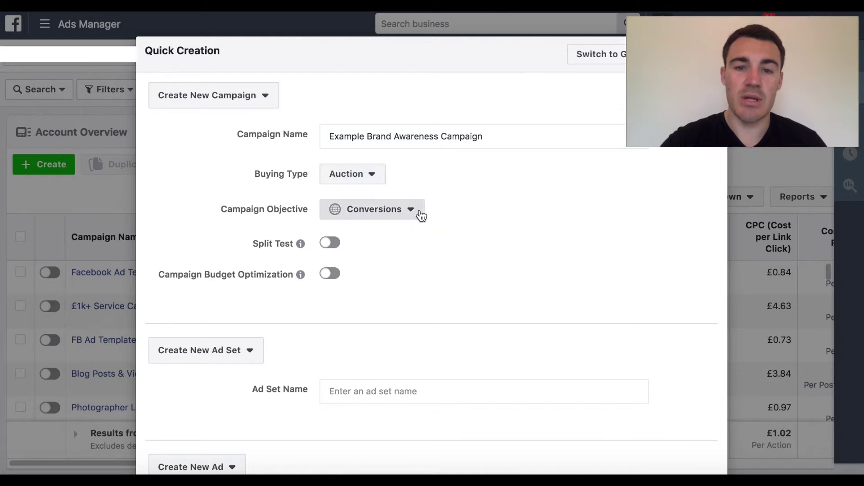
left_click(421, 216)
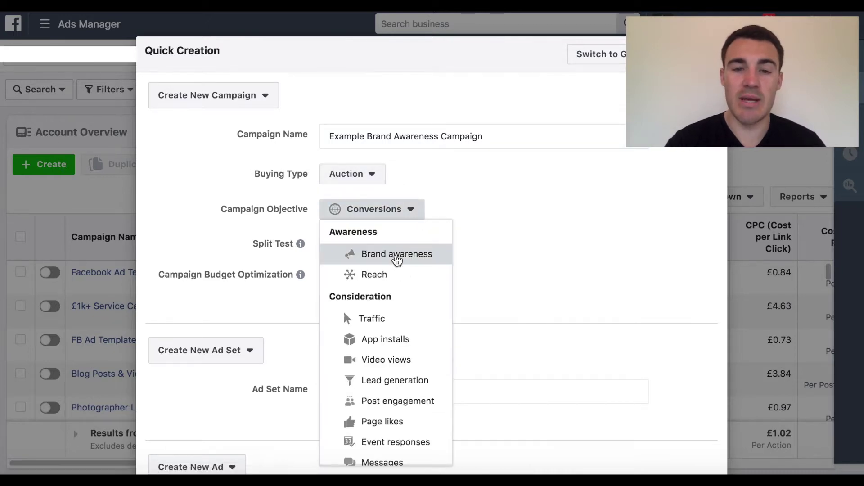
left_click(397, 254)
- Name the ad set "Example Ad Set" and the ad "Example Ad", and save the new campaign as a draft
scroll(396, 259, "down", 3)
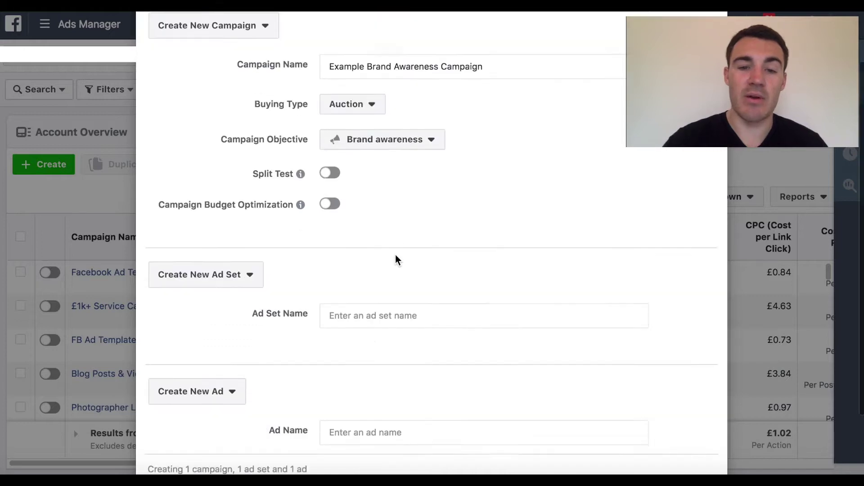
left_click(335, 264)
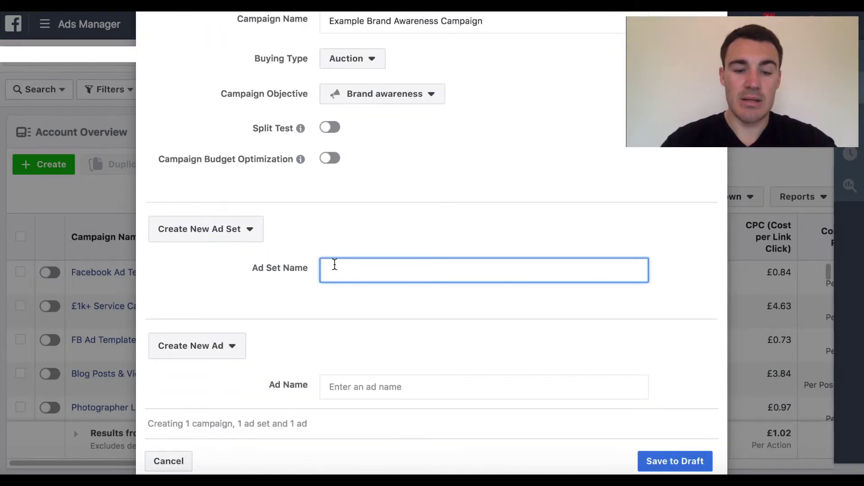
type("Example Ad Set")
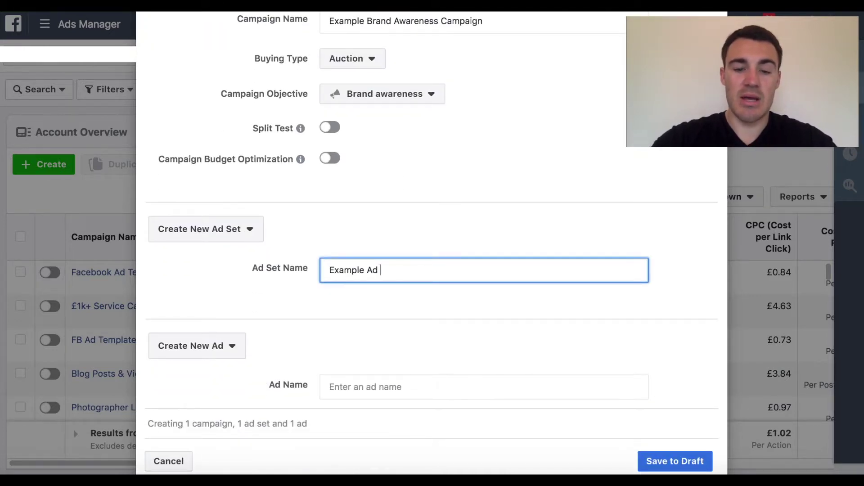
key("Tab")
key("Tab")
type("Example Ad")
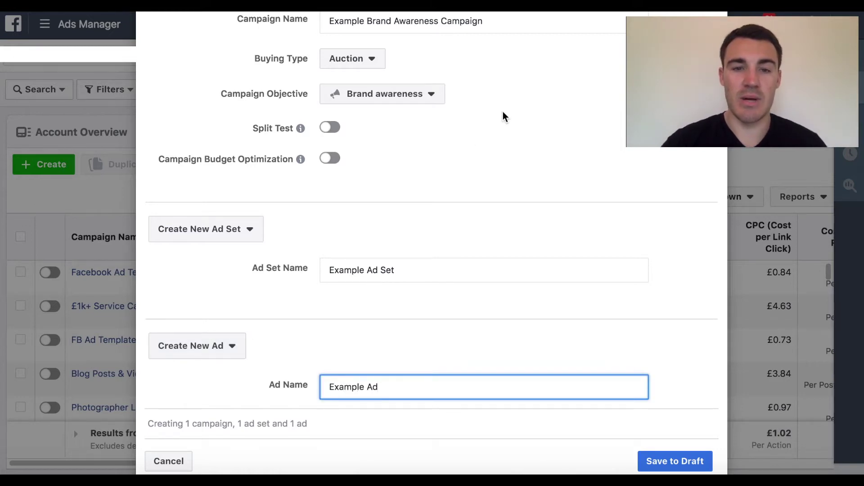
scroll(633, 409, "down", 1)
left_click(672, 433)
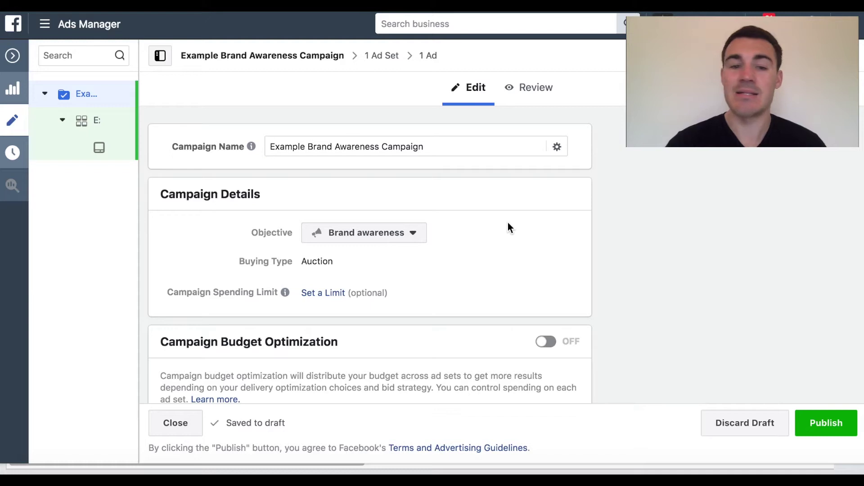
- Open the campaign's ad set for editing and review its budget and schedule settings
scroll(508, 223, "down", 1)
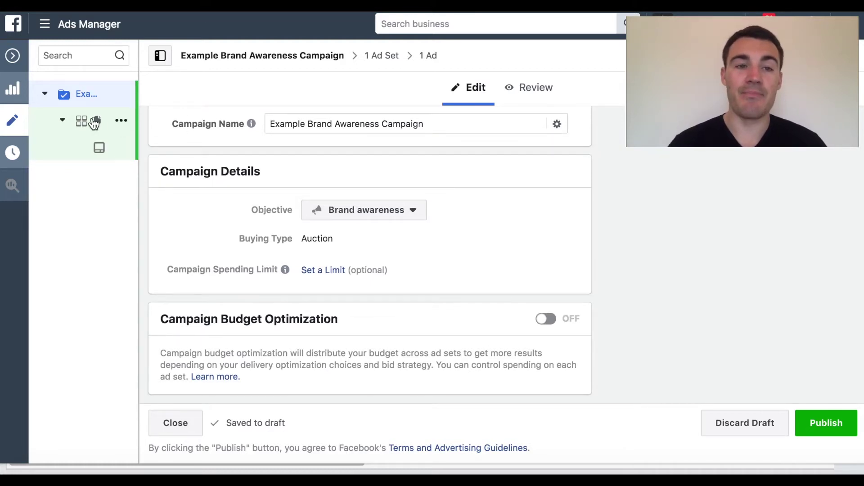
left_click(94, 123)
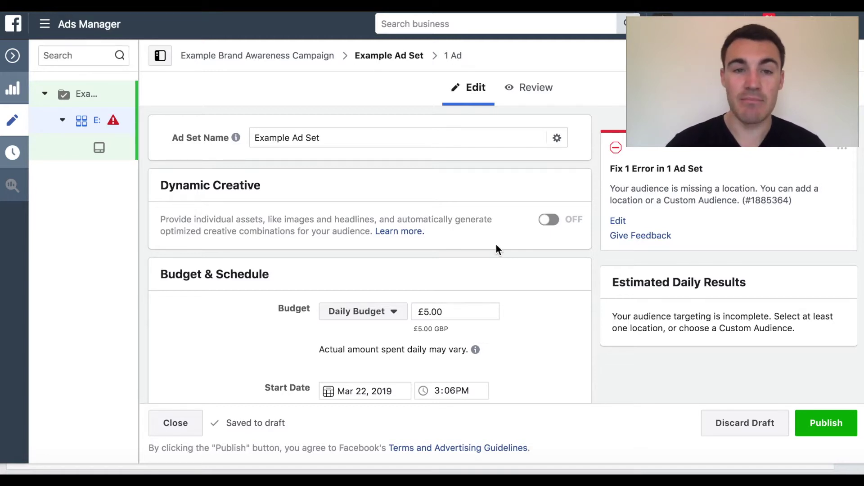
scroll(478, 234, "down", 2)
scroll(471, 250, "down", 1)
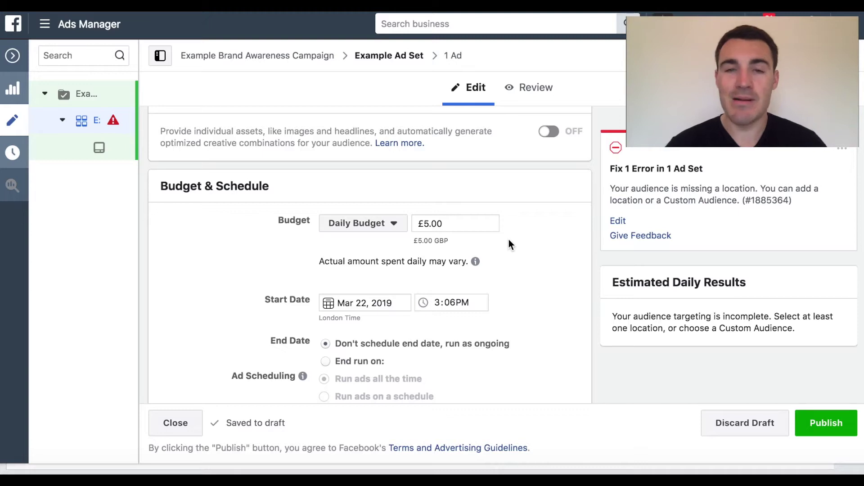
- Search the audience locations for "Sidney" and add the city of Sydney, New South Wales
scroll(547, 269, "down", 7)
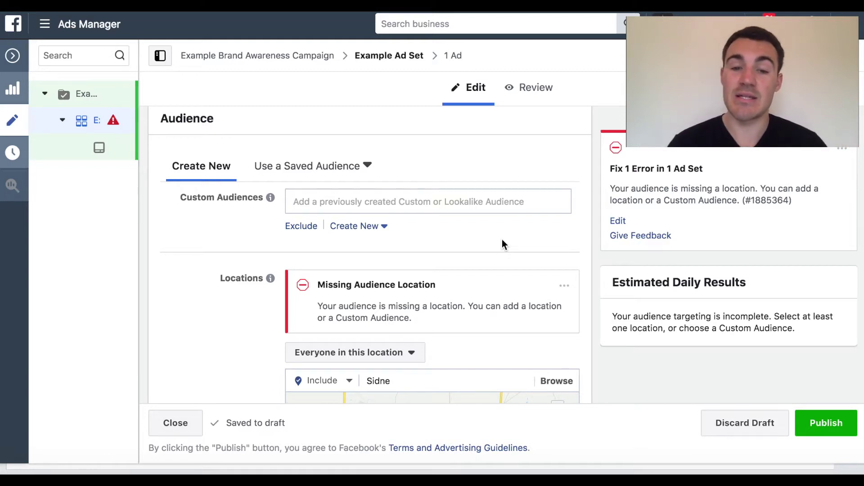
double_click(370, 382)
type("Sidney")
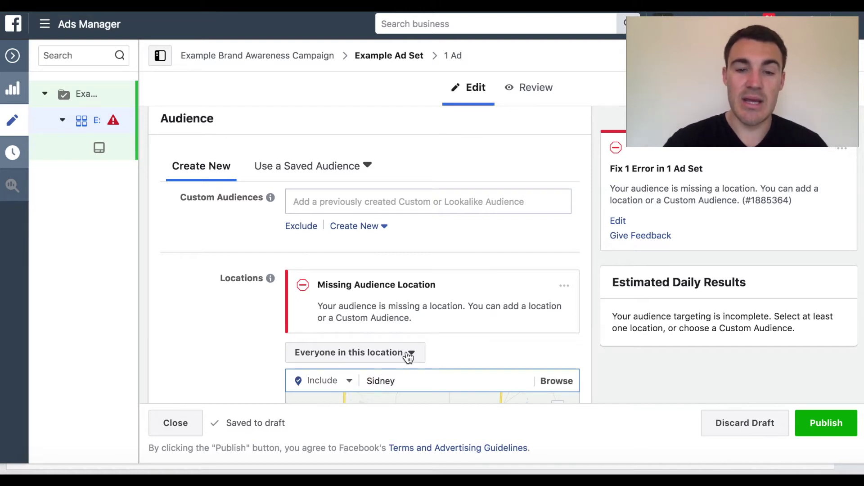
scroll(520, 287, "down", 2)
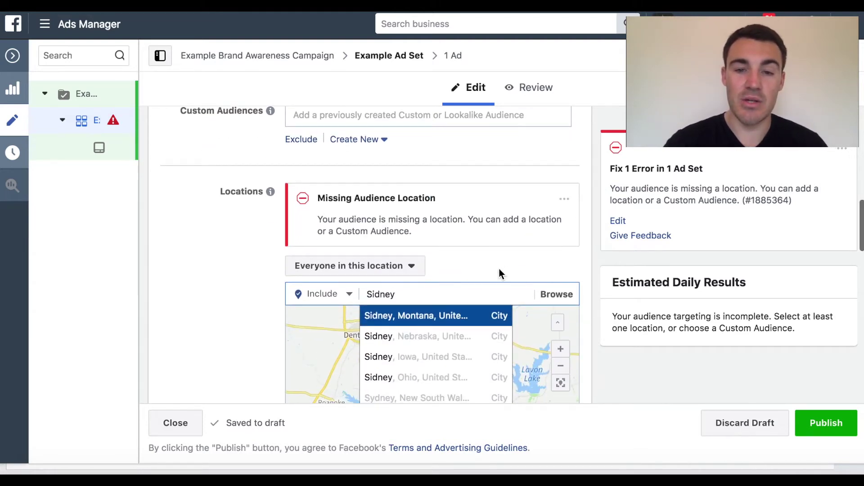
scroll(471, 261, "down", 2)
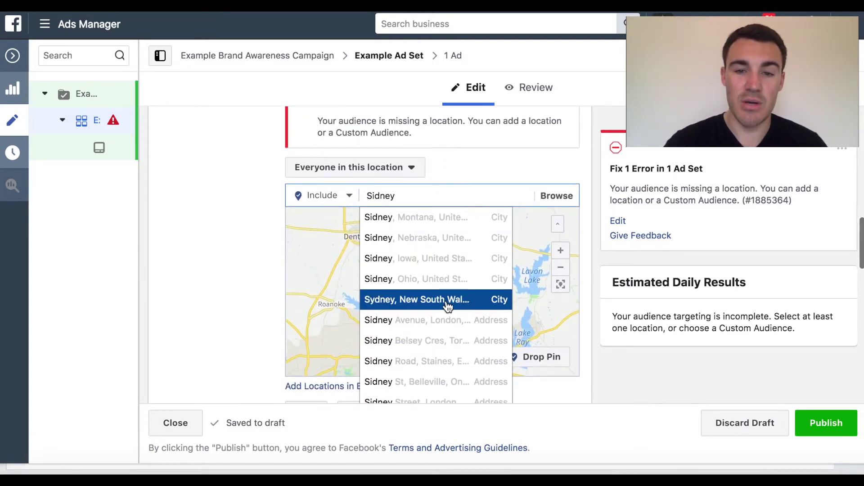
left_click(448, 300)
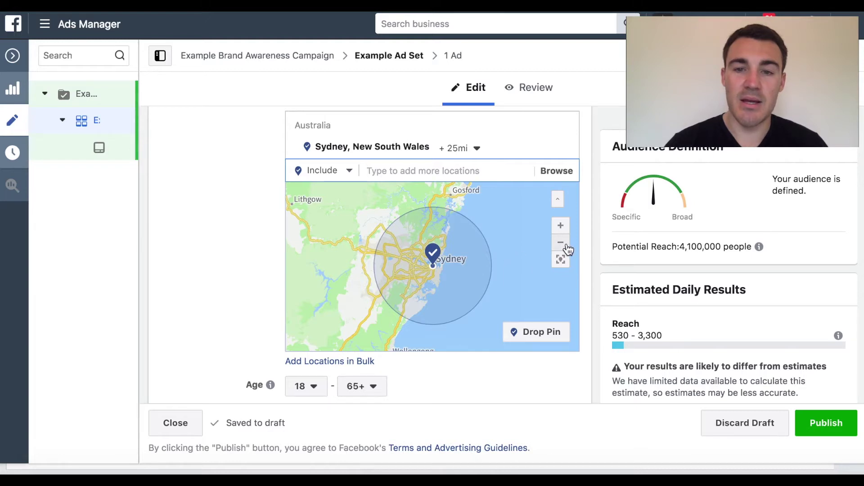
- Set the targeting radius around Sydney to 15 miles
left_click(479, 150)
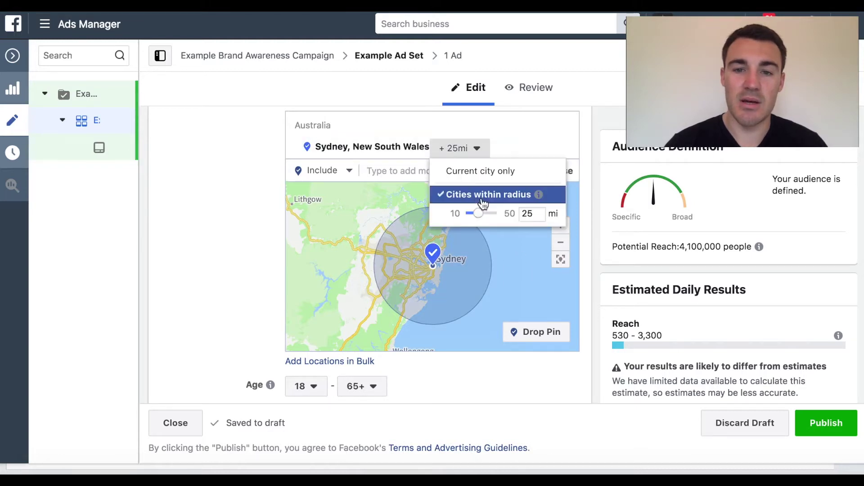
left_click_drag(481, 216, 470, 215)
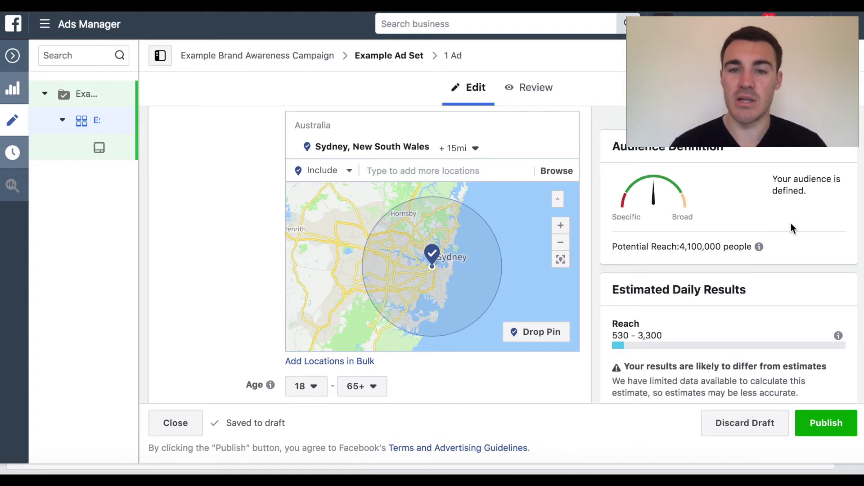
scroll(216, 284, "up", 1)
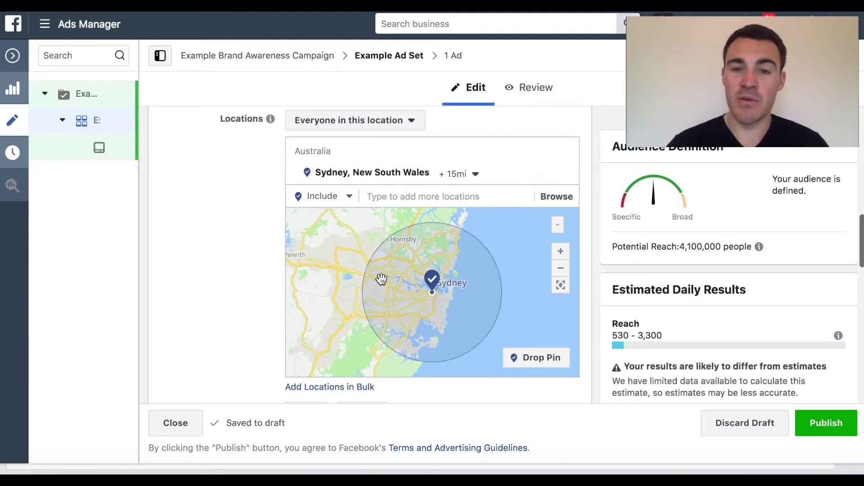
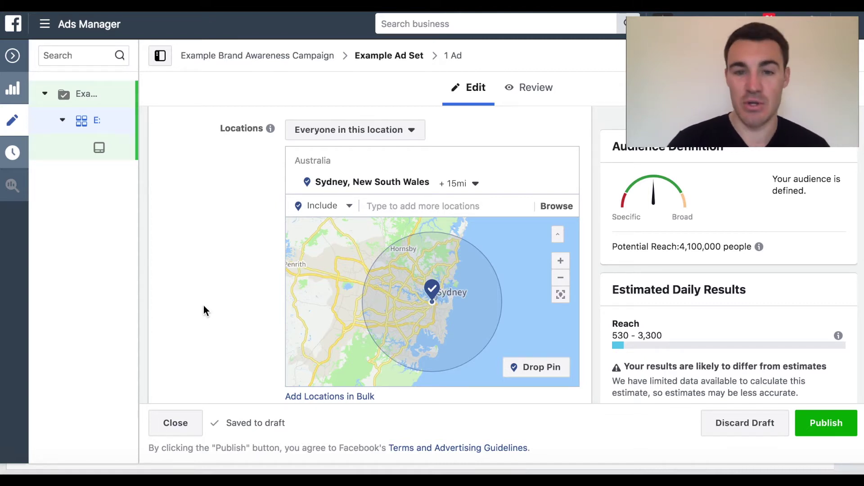
- Search the custom audiences for "AU" and add Lookalike (AU, 2%) - FB Ad Template Subscribers - 180
scroll(223, 247, "up", 3)
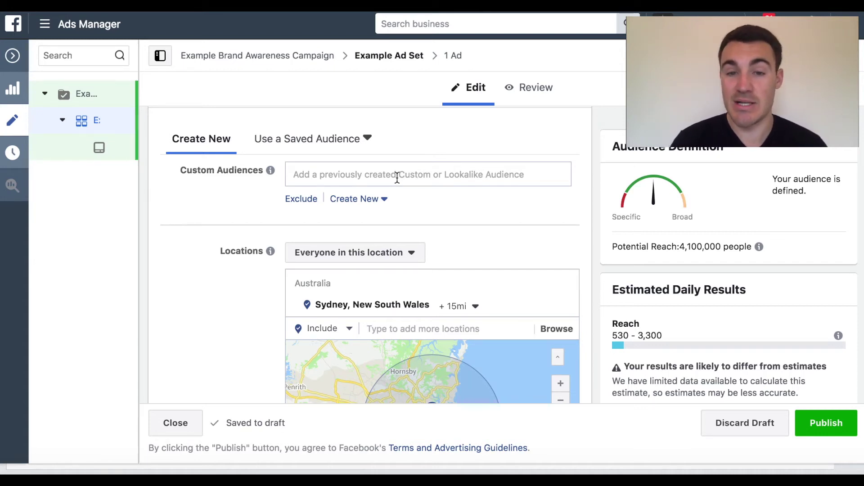
scroll(187, 342, "down", 3)
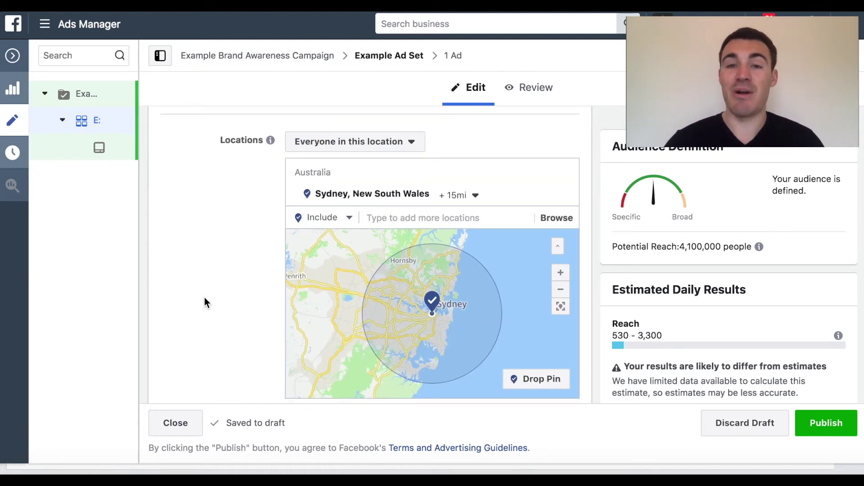
scroll(204, 298, "up", 3)
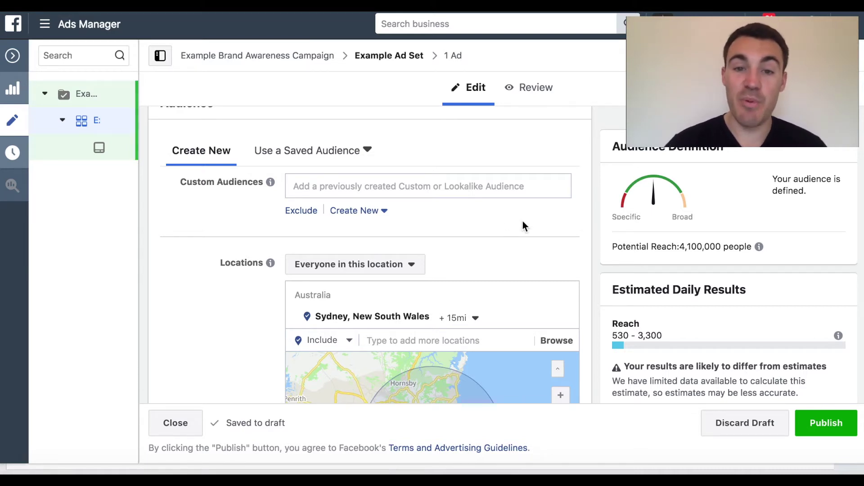
left_click(416, 188)
type("AU")
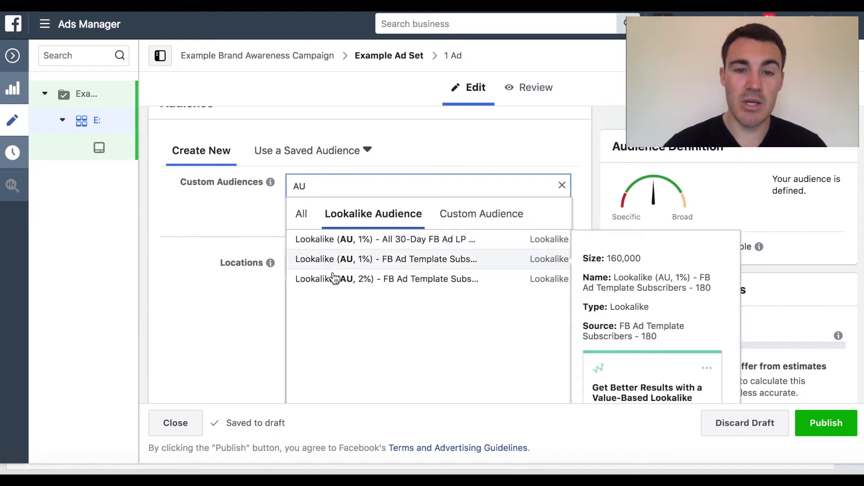
left_click(375, 279)
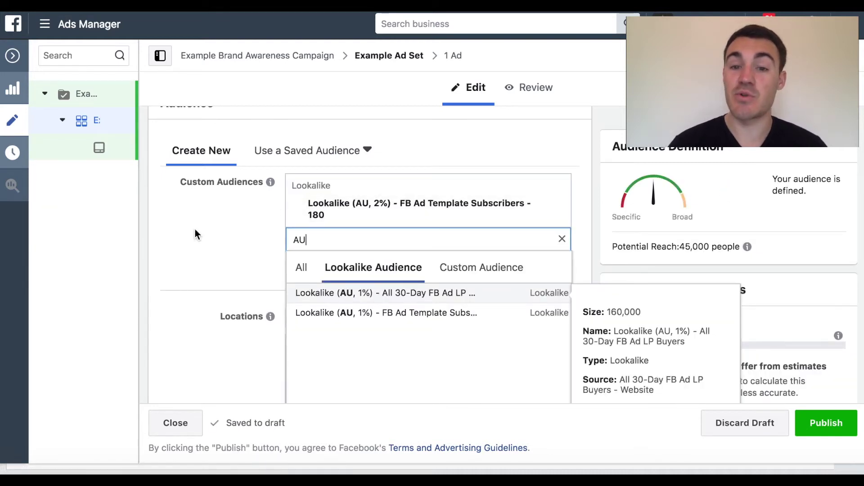
left_click(192, 259)
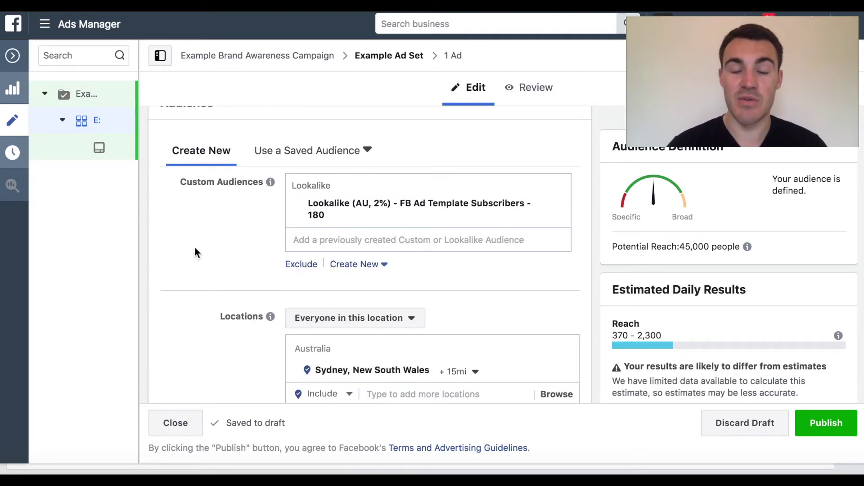
- Remove the FB Ad Template Subscribers lookalike from the ad set's custom audiences
scroll(543, 270, "down", 2)
scroll(544, 269, "down", 3)
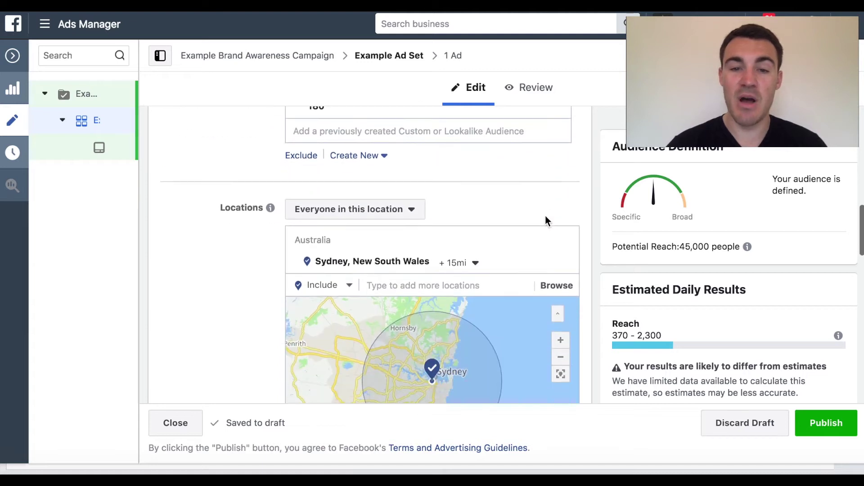
scroll(231, 293, "up", 4)
scroll(230, 293, "up", 3)
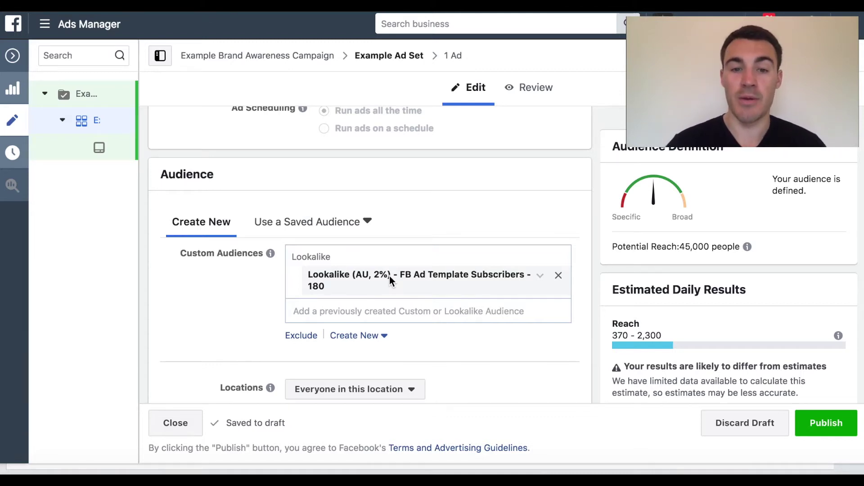
scroll(221, 290, "down", 3)
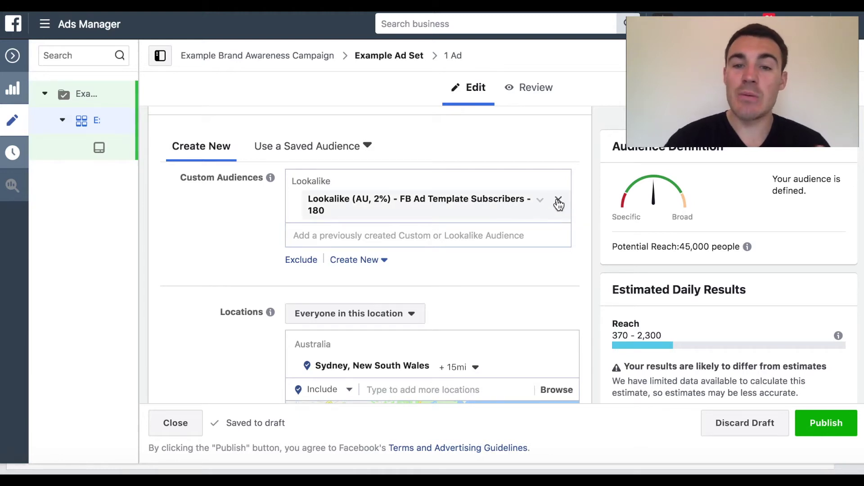
left_click(558, 200)
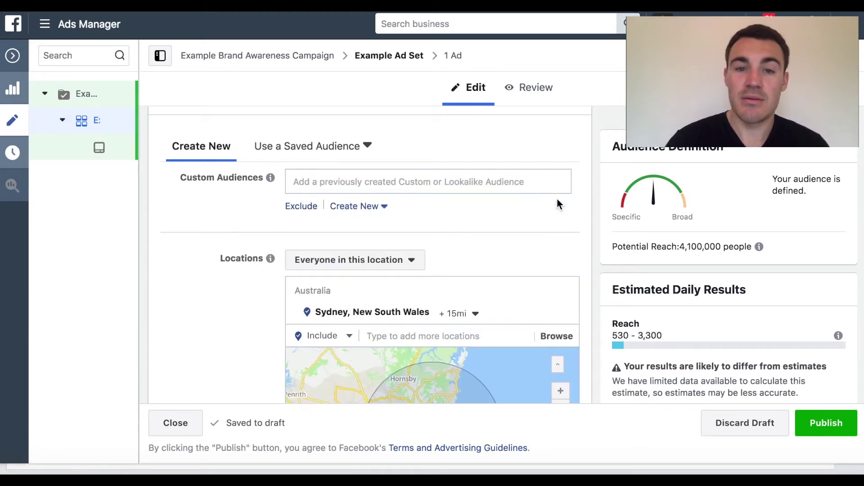
- Set the ad set's target age range to 30–55
scroll(232, 249, "down", 7)
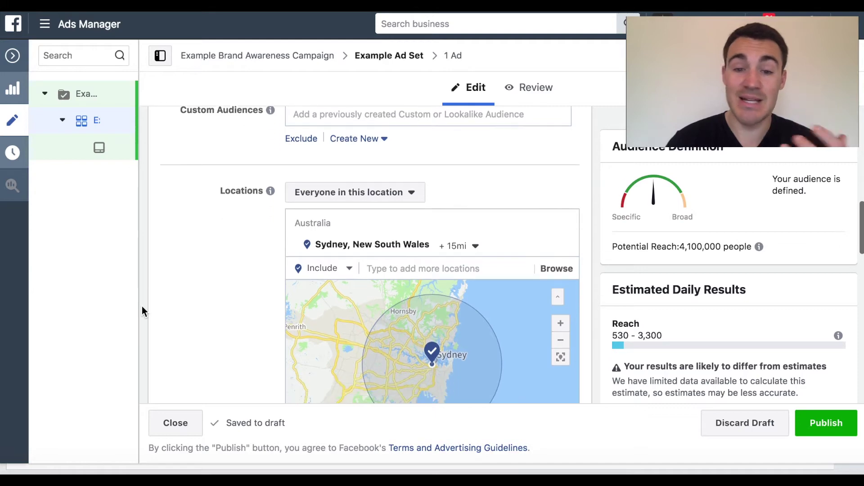
scroll(188, 295, "down", 1)
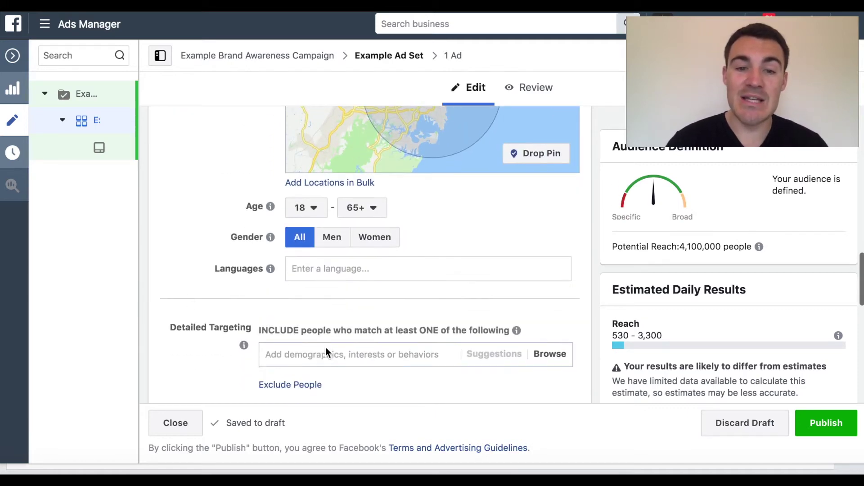
mouse_move(239, 353)
left_click(292, 352)
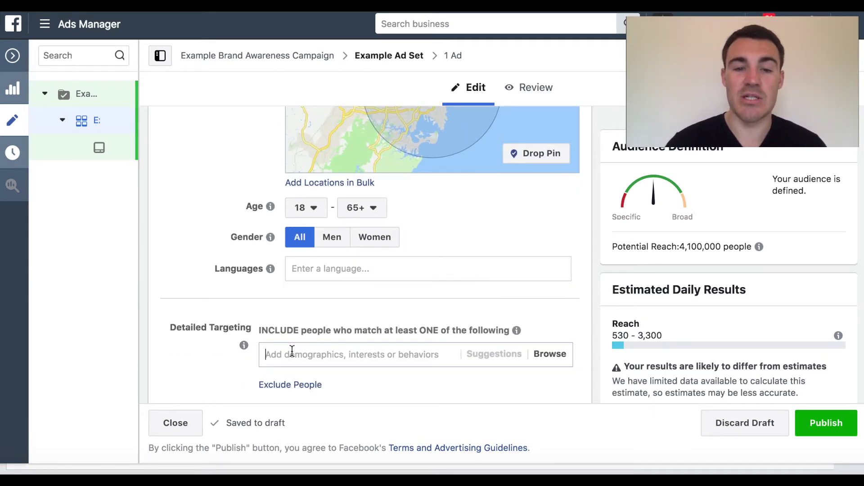
left_click(317, 211)
scroll(311, 361, "down", 5)
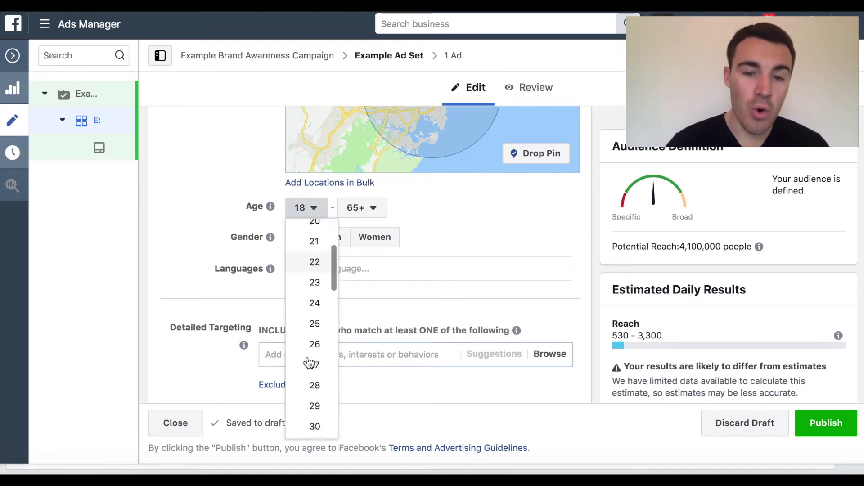
left_click(315, 346)
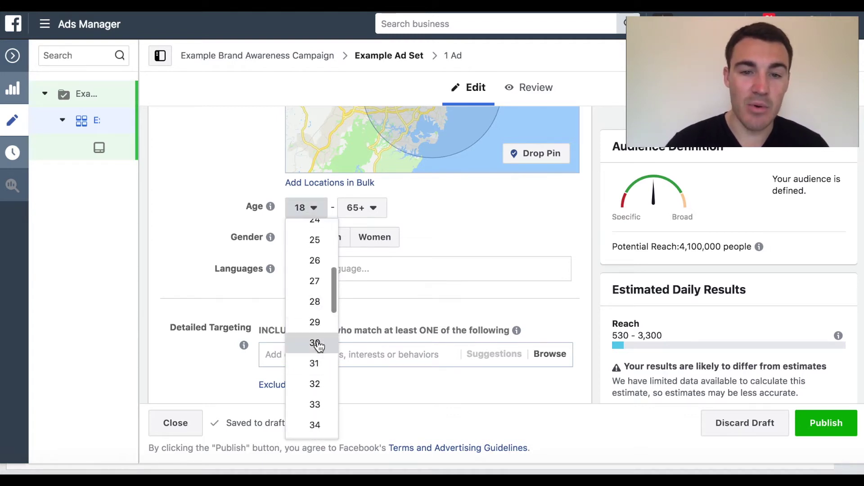
left_click(376, 211)
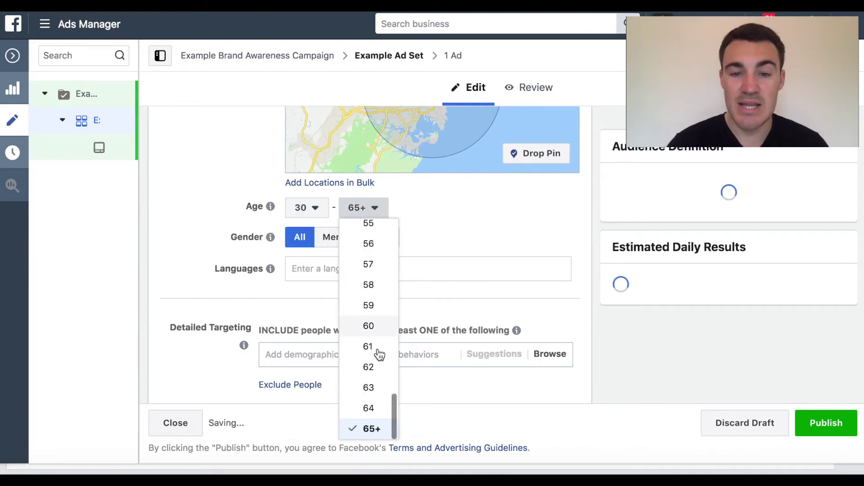
left_click(371, 224)
scroll(370, 228, "up", 1)
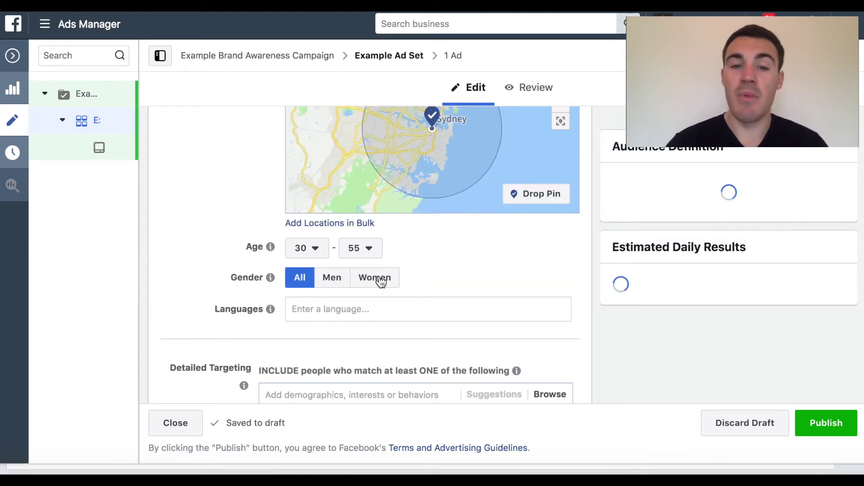
scroll(518, 259, "down", 1)
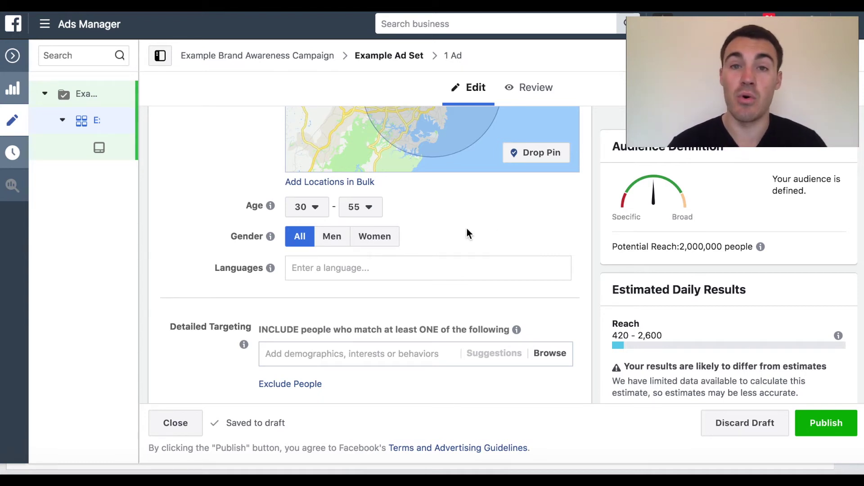
- Search the detailed targeting for "Facebook page admins" and include the Business page admins behavior
scroll(467, 234, "down", 2)
left_click(316, 257)
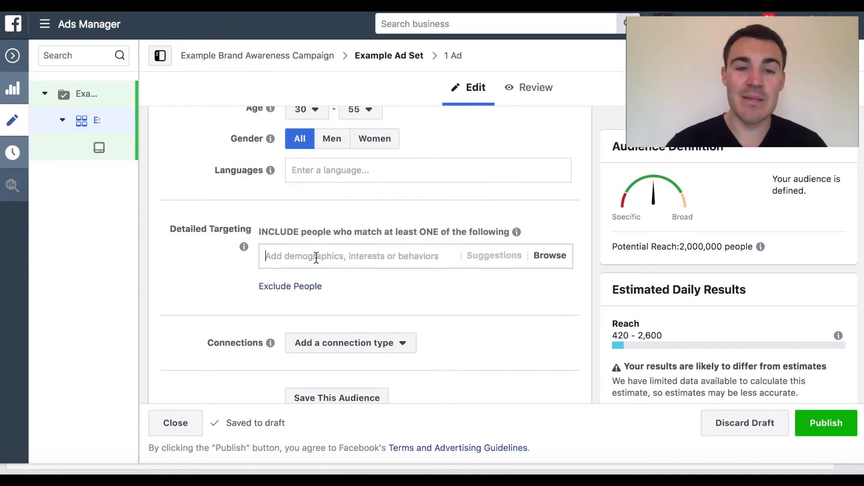
type("F")
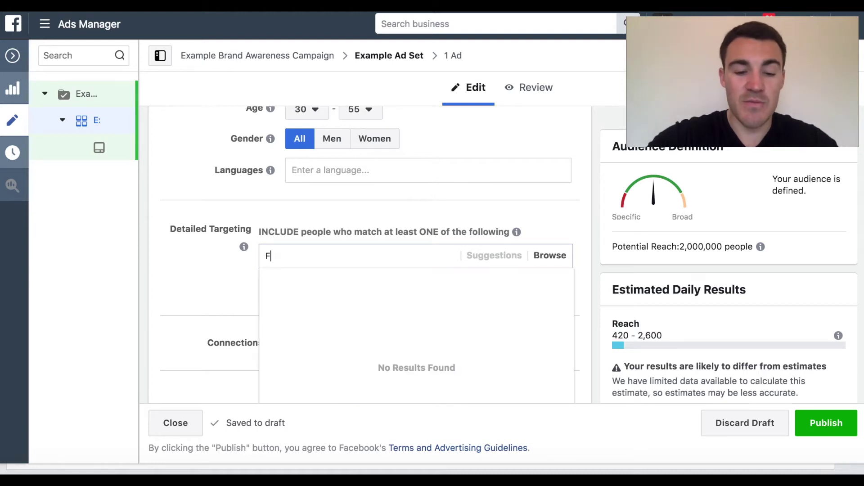
type("acebook ag")
key("BackSpace")
key("BackSpace")
key("BackSpace")
type("page admins")
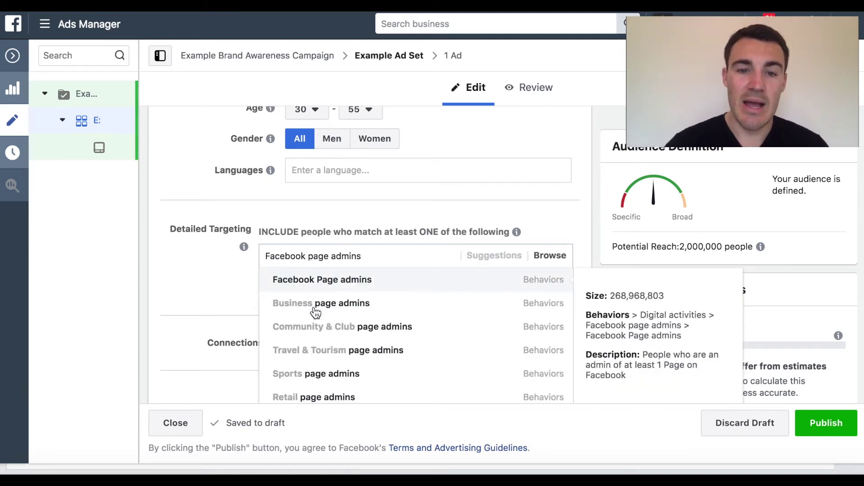
left_click(331, 309)
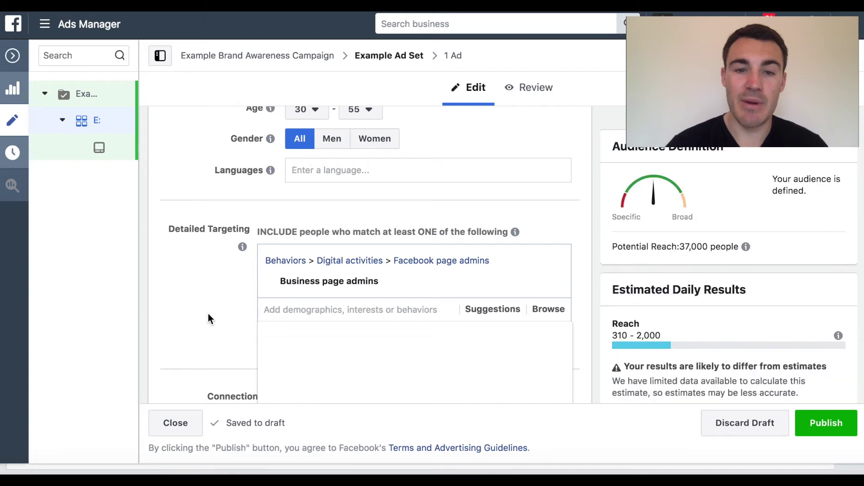
- Review the ad set's potential reach estimate, location, placement, and optimization and delivery settings
mouse_move(746, 247)
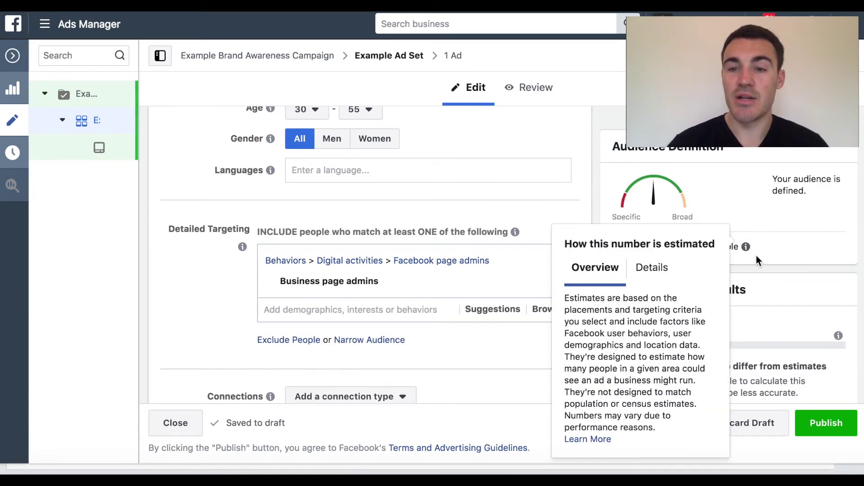
scroll(185, 204, "up", 5)
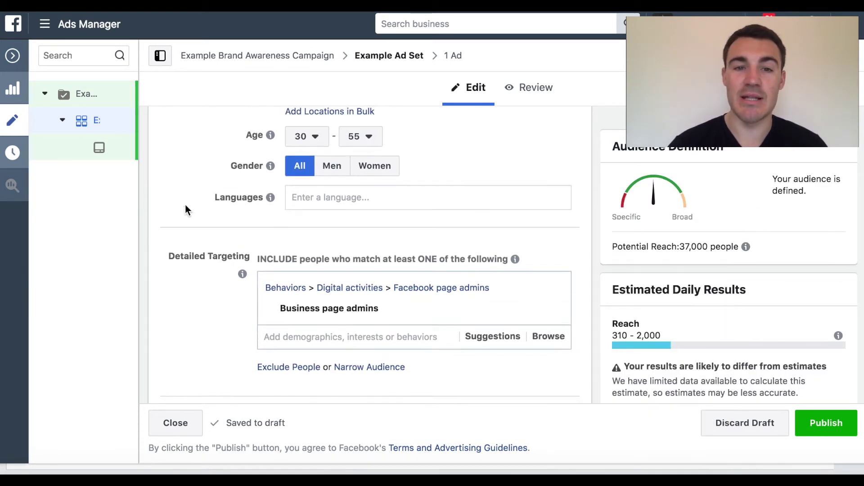
scroll(185, 205, "up", 1)
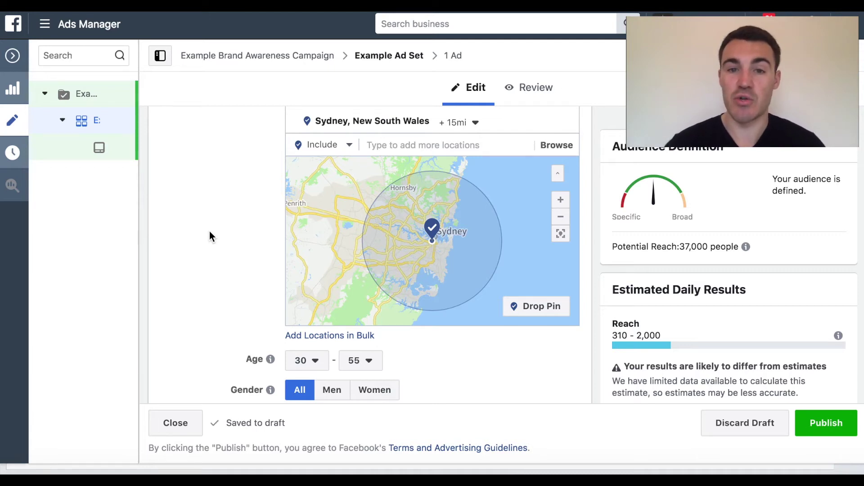
scroll(209, 231, "up", 1)
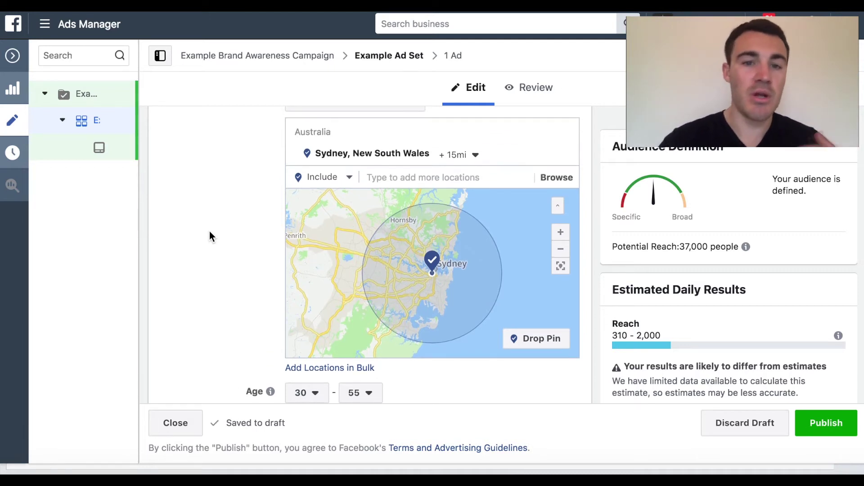
scroll(210, 231, "down", 2)
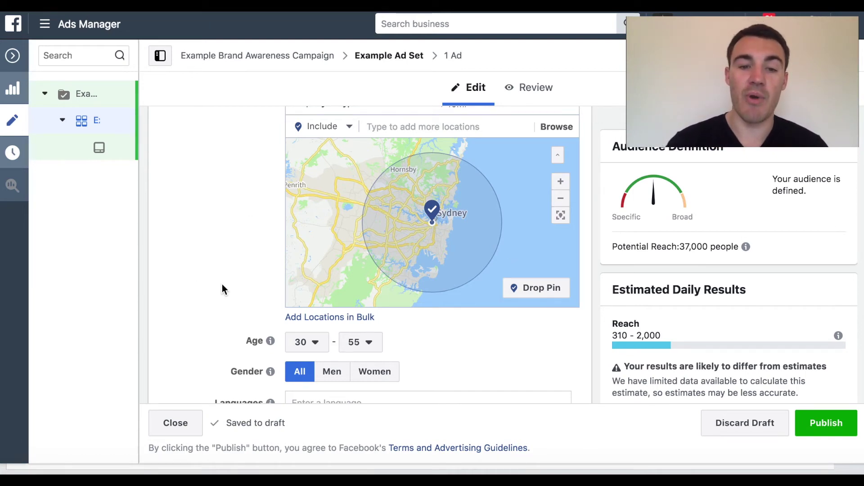
scroll(231, 291, "down", 7)
scroll(231, 290, "down", 5)
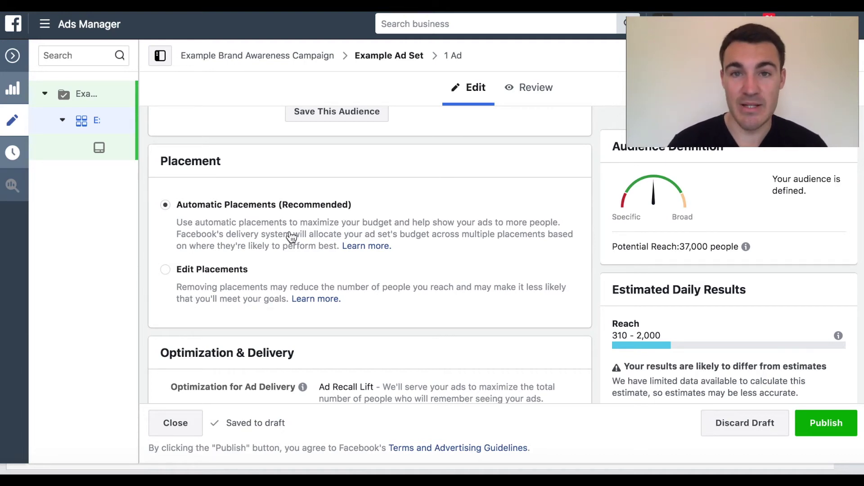
scroll(453, 194, "down", 5)
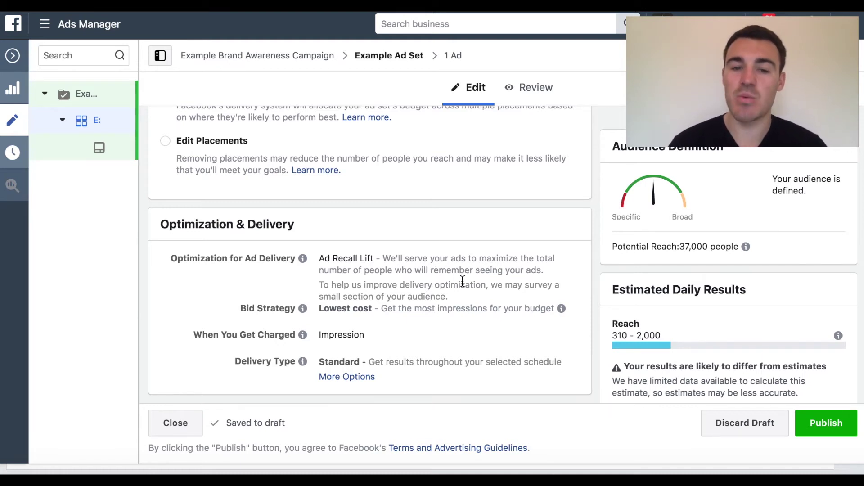
scroll(462, 281, "up", 15)
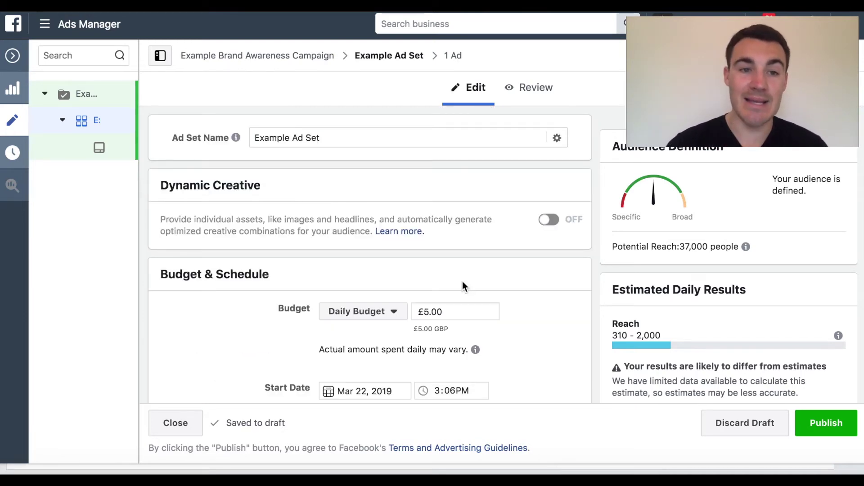
- Open the Example Ad under the ad set and switch its creative to use an existing post
mouse_move(107, 150)
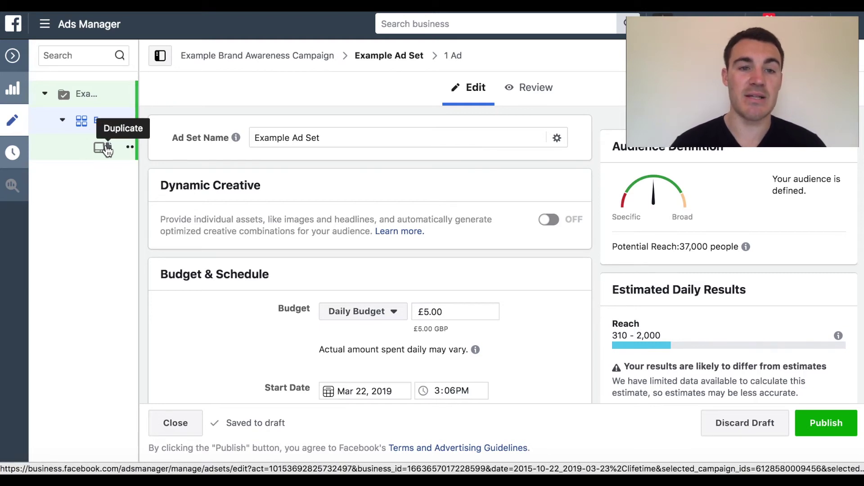
left_click(107, 150)
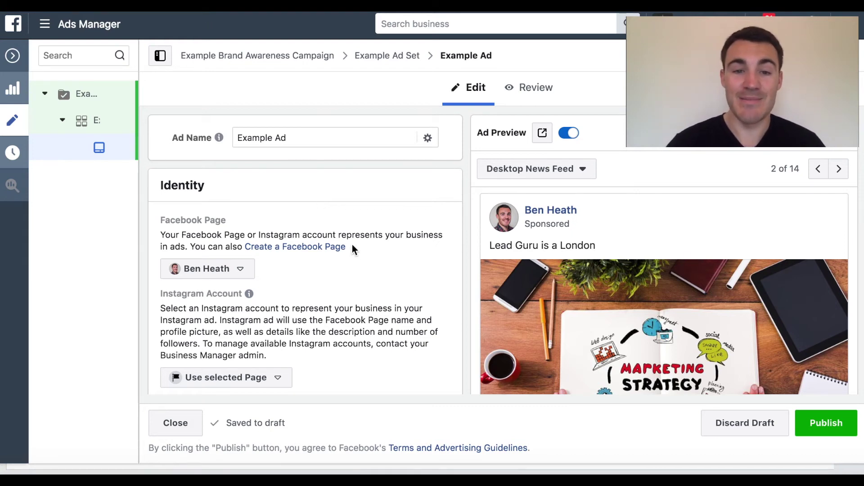
scroll(353, 249, "down", 4)
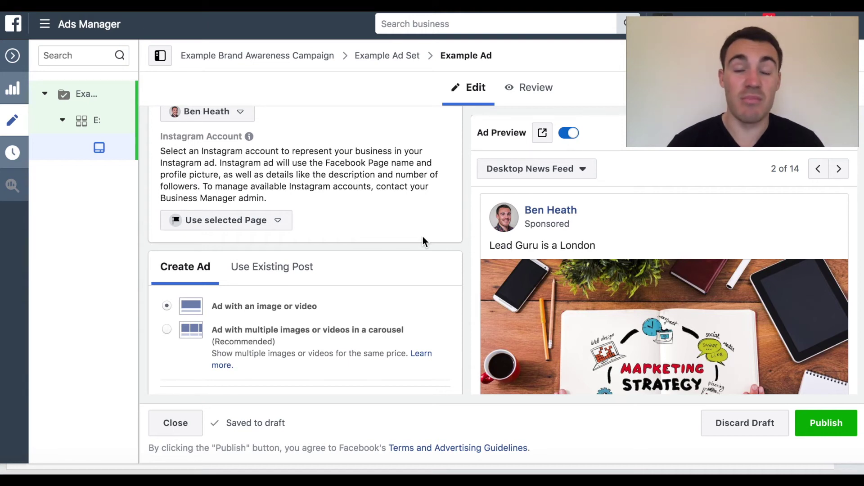
scroll(423, 236, "down", 3)
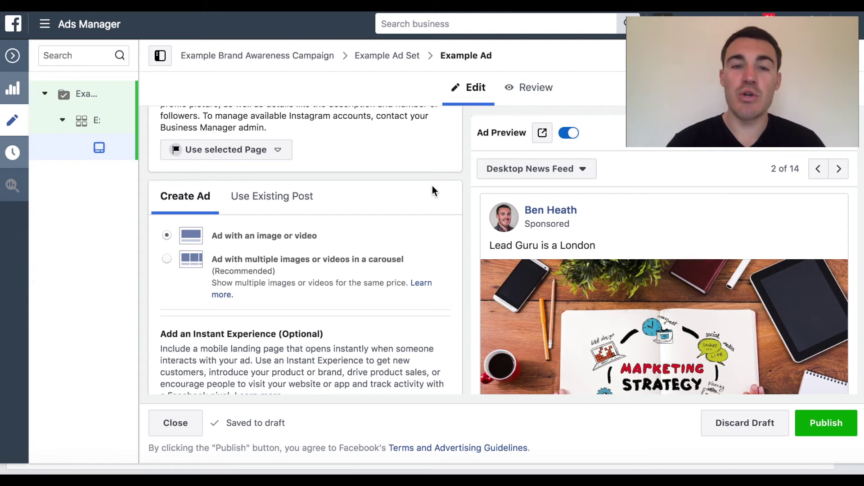
left_click(287, 201)
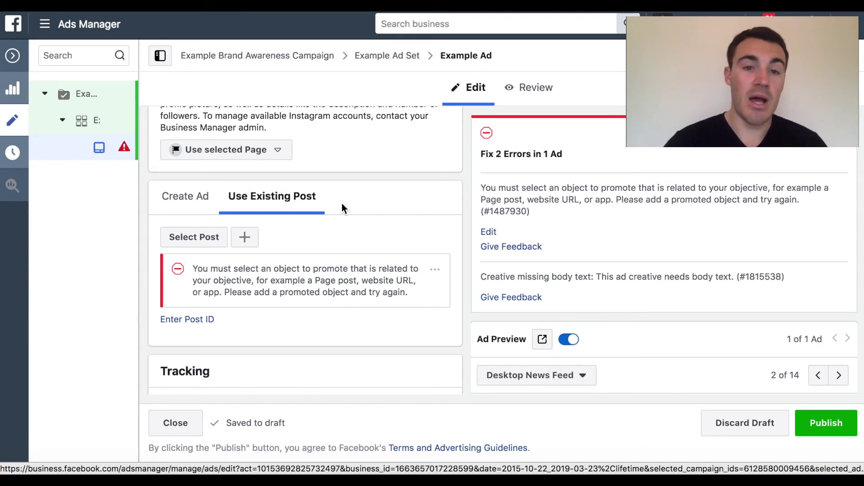
- Select the Oct 3, 2018 Facebook Page post about the Facebook ads learning phase for the ad and check its preview
left_click(204, 243)
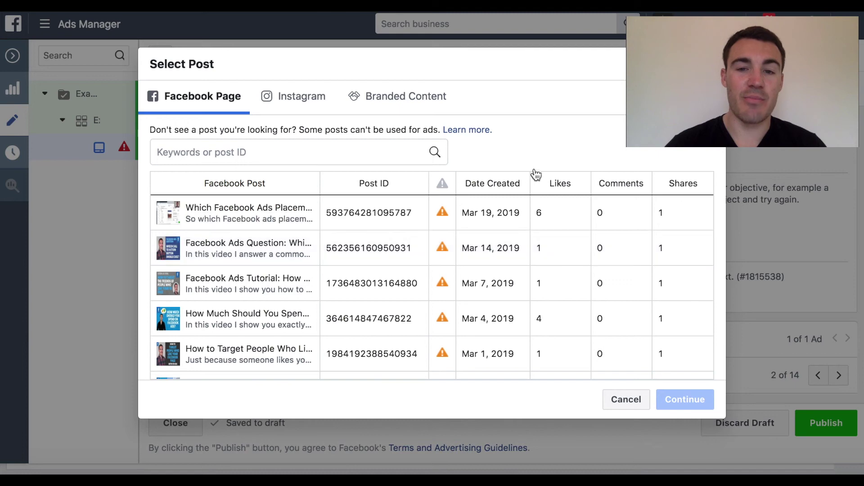
scroll(495, 279, "down", 5)
scroll(496, 280, "down", 3)
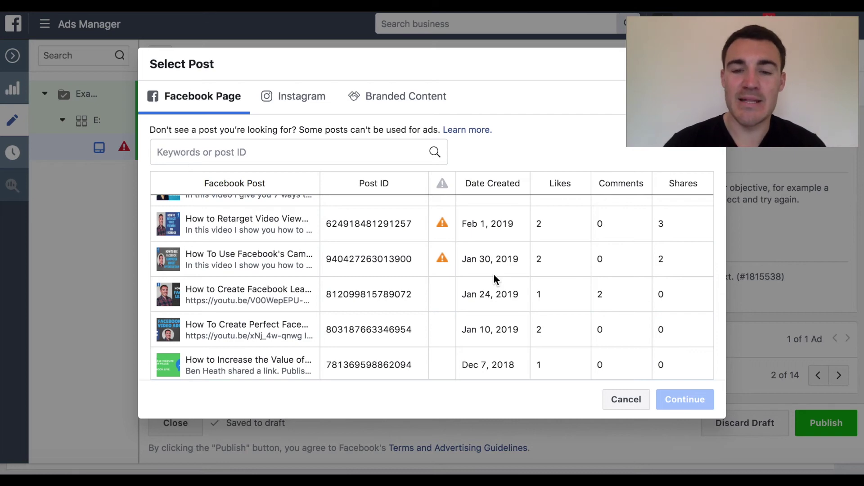
scroll(495, 280, "down", 6)
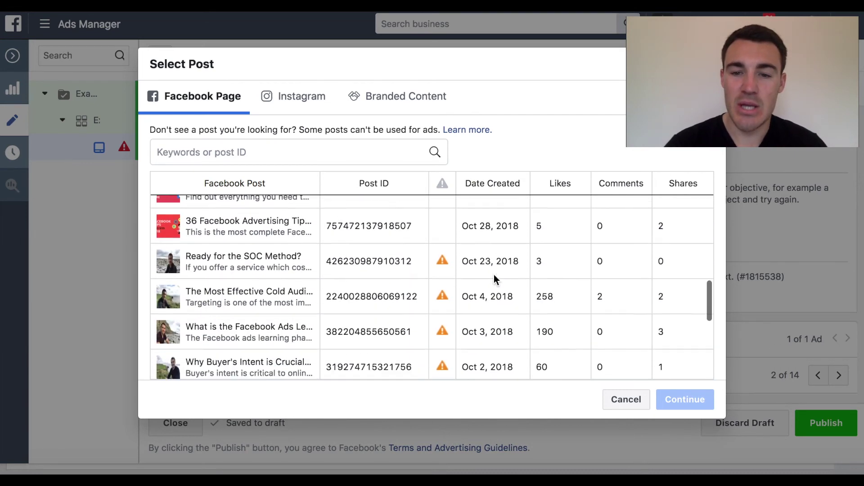
scroll(494, 279, "down", 2)
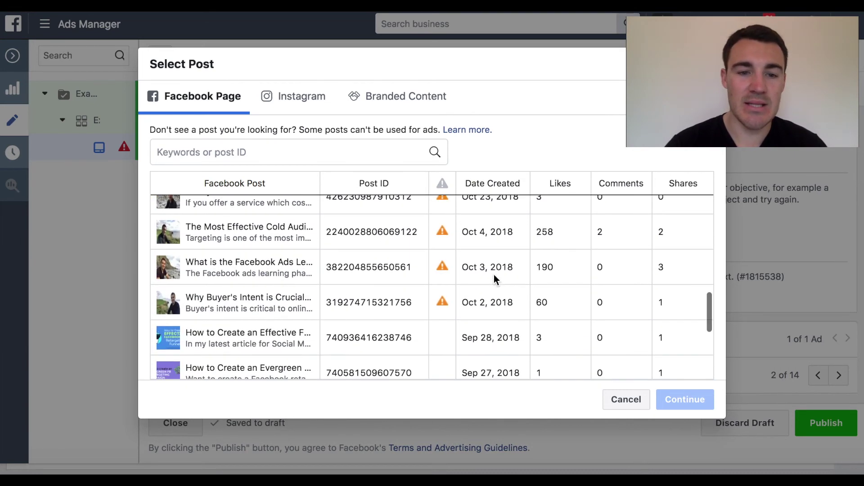
scroll(493, 274, "down", 1)
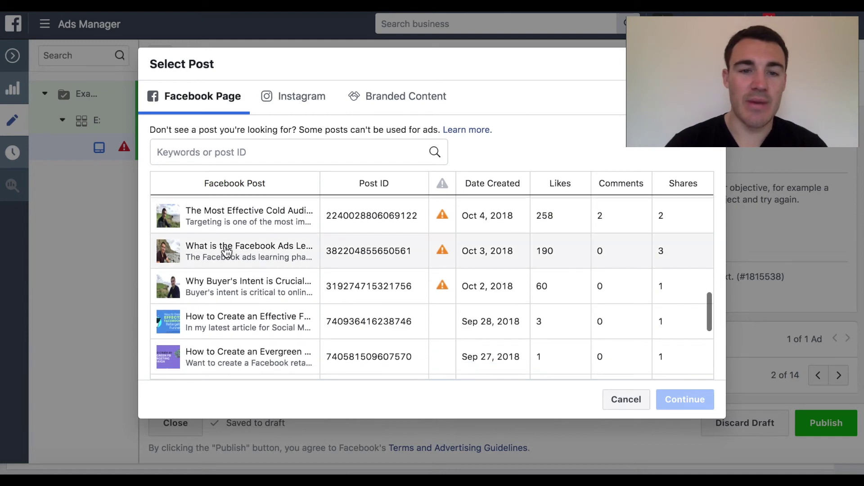
left_click(226, 252)
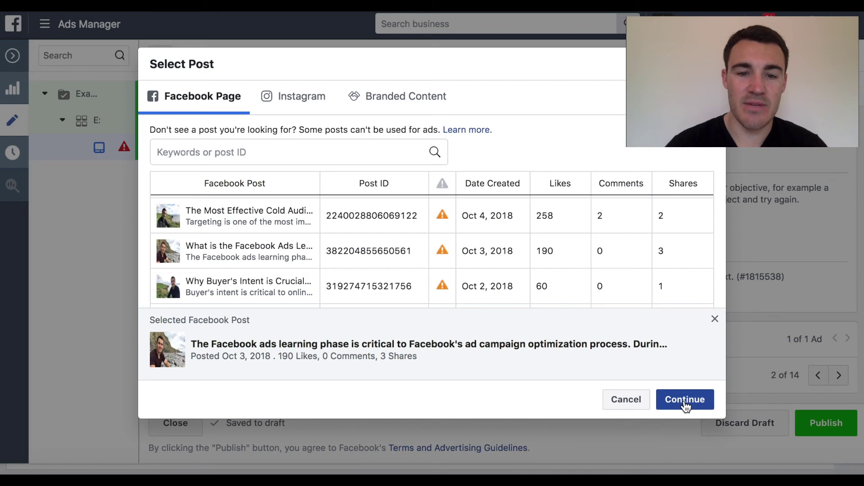
left_click(671, 404)
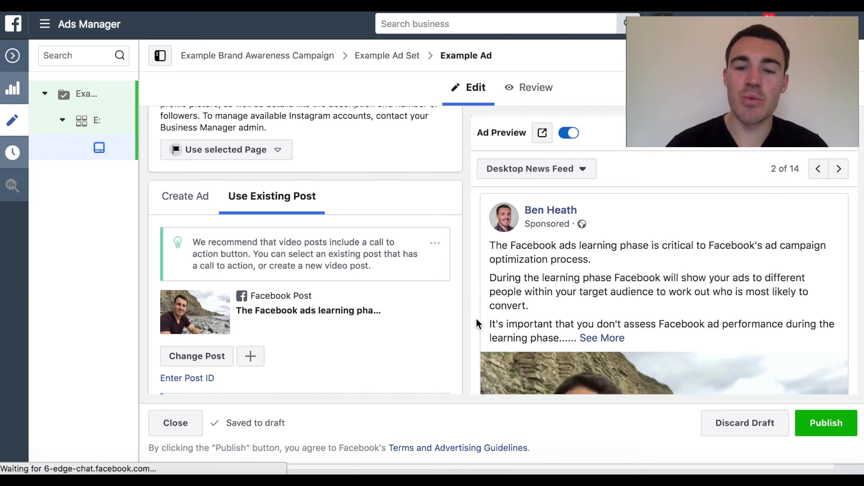
scroll(476, 319, "down", 2)
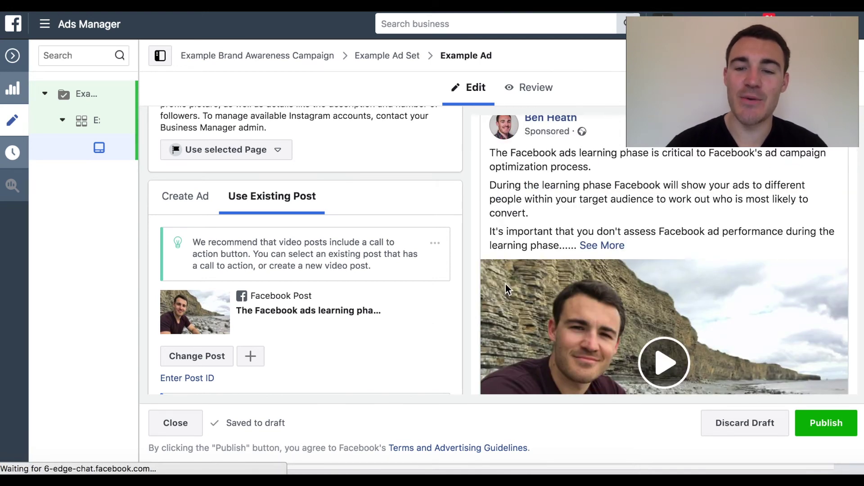
scroll(506, 285, "down", 2)
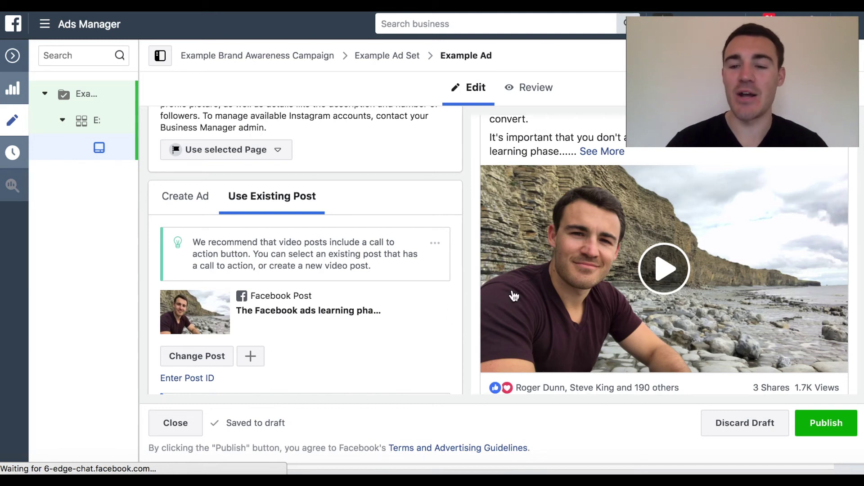
scroll(512, 295, "up", 2)
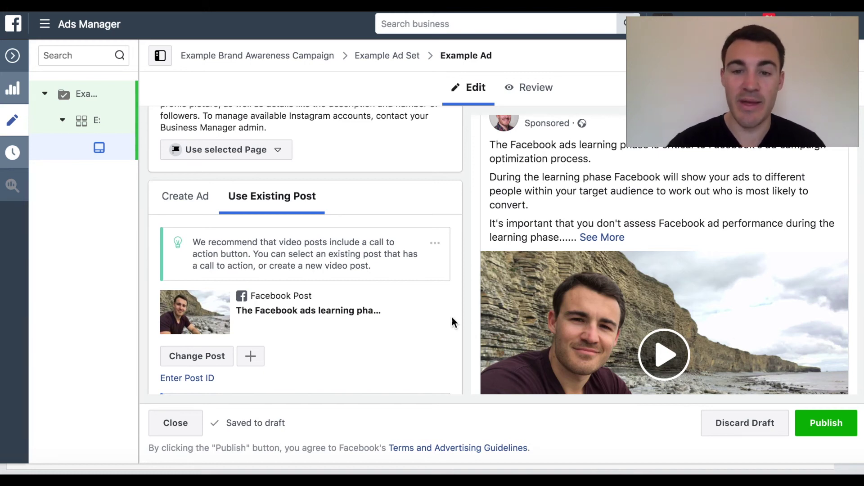
- Examine the ad preview of the learning phase post, including its text, video and engagement, alongside the existing post settings
scroll(541, 228, "up", 1)
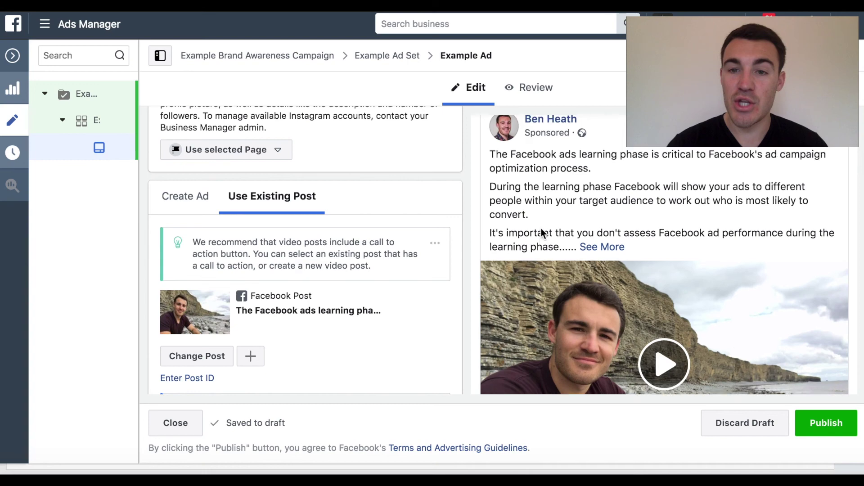
scroll(541, 228, "down", 1)
scroll(594, 309, "down", 3)
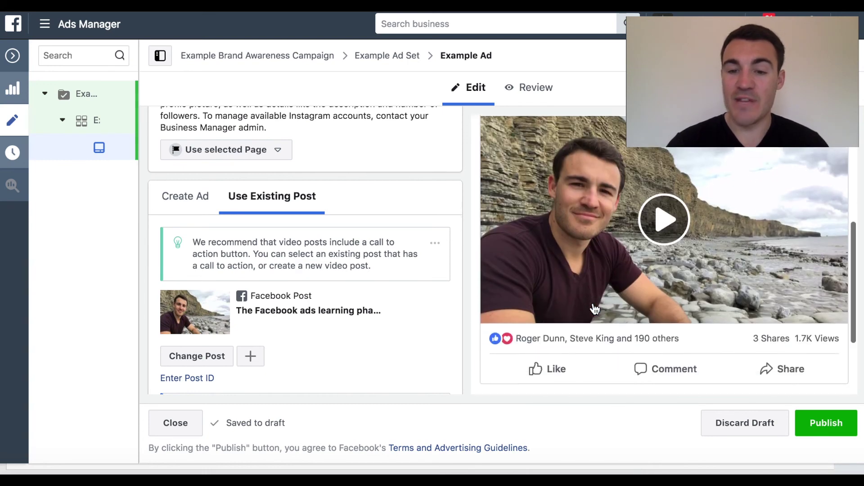
scroll(594, 308, "up", 2)
scroll(595, 308, "up", 1)
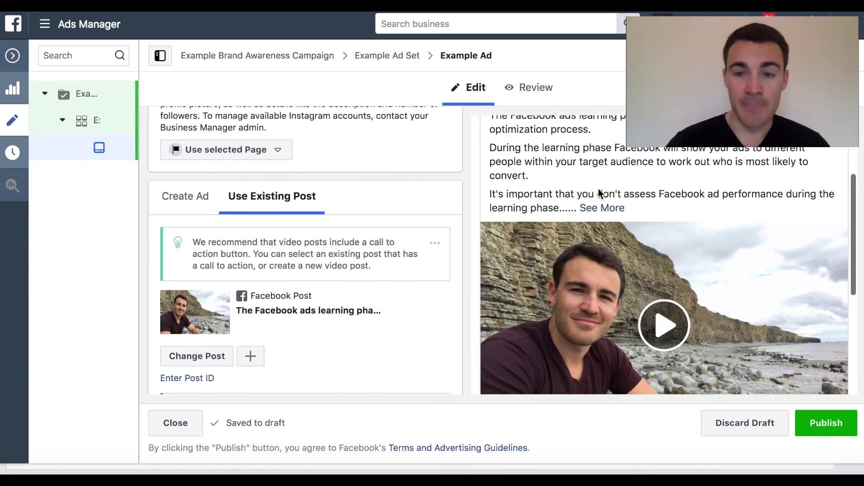
scroll(534, 181, "up", 1)
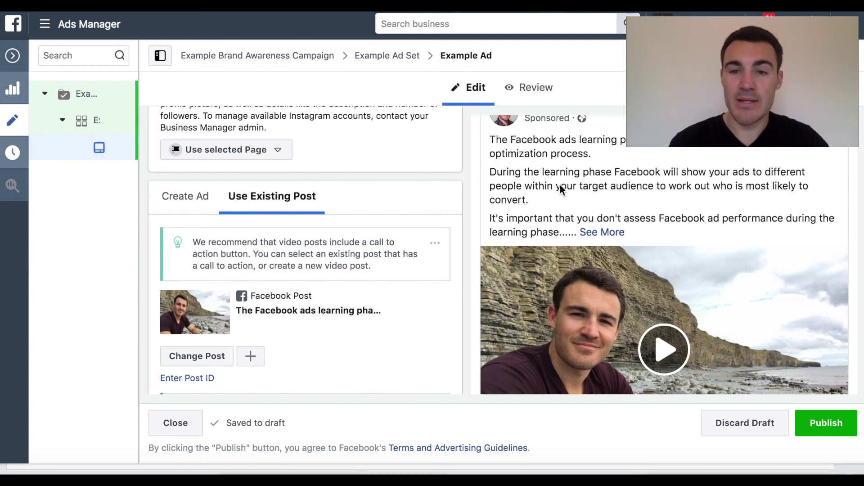
scroll(592, 192, "up", 1)
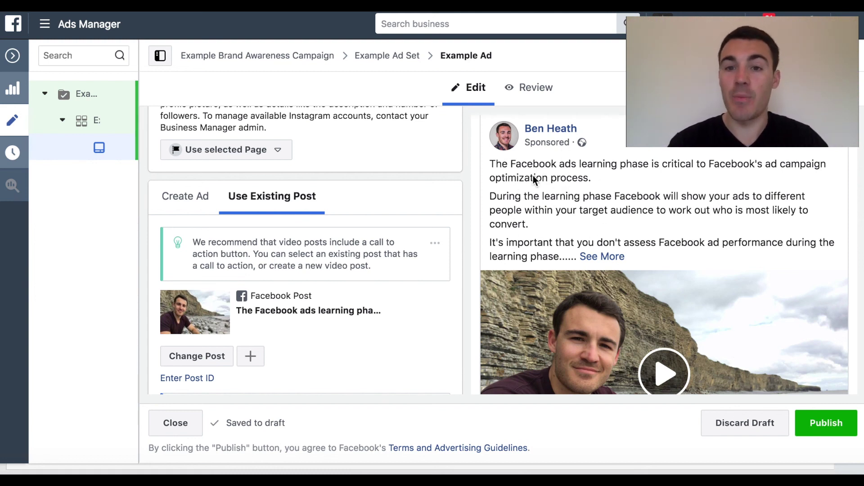
scroll(477, 199, "down", 6)
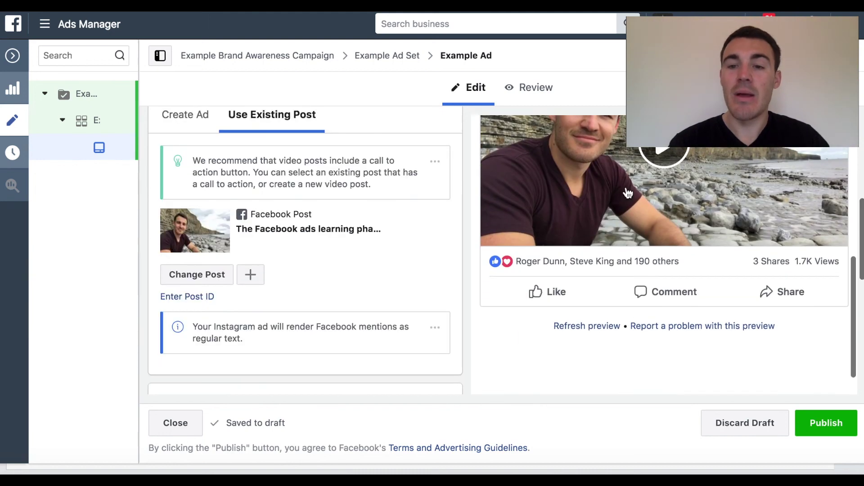
scroll(546, 205, "up", 1)
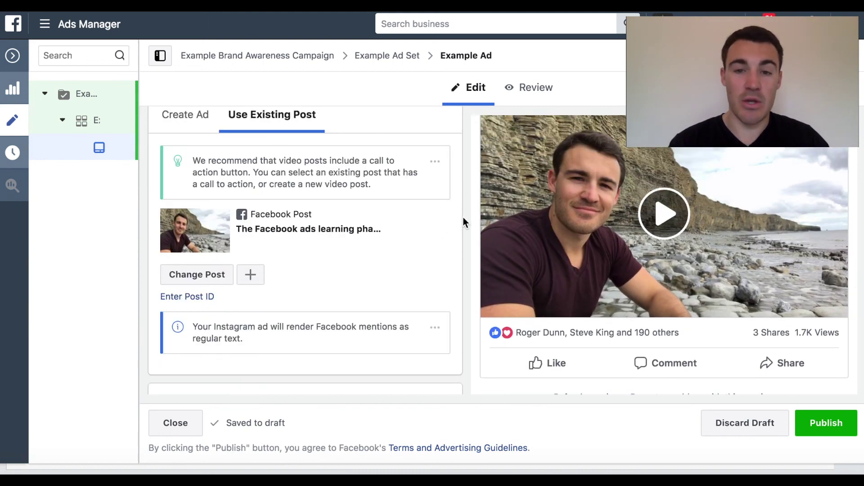
scroll(464, 215, "up", 3)
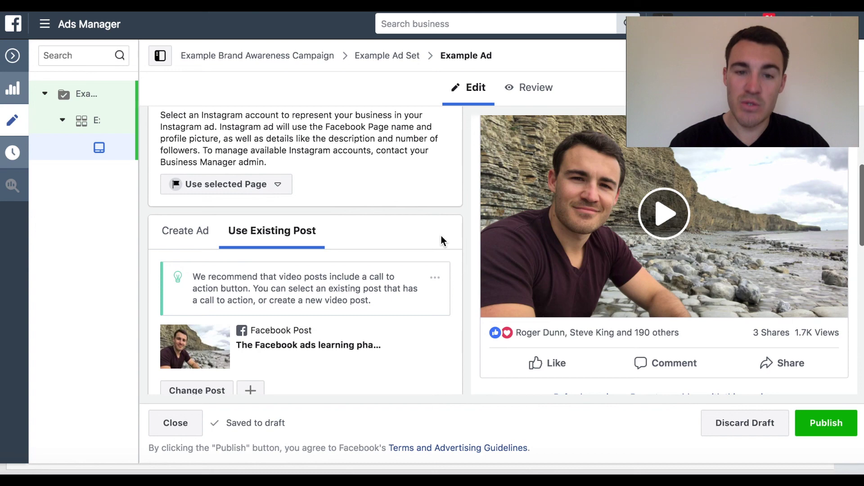
scroll(569, 196, "up", 1)
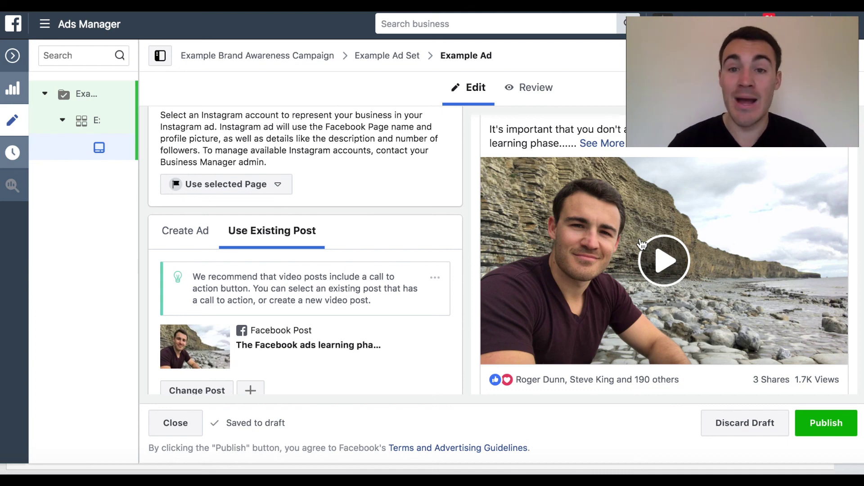
scroll(557, 234, "up", 3)
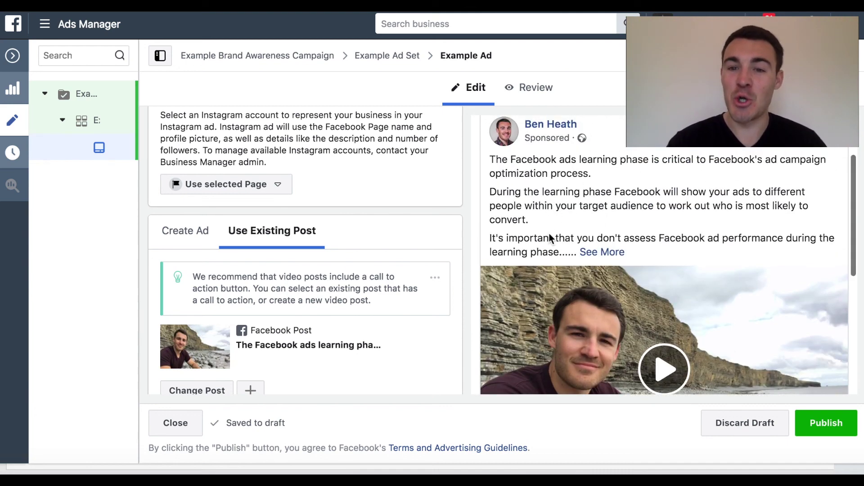
scroll(582, 339, "down", 2)
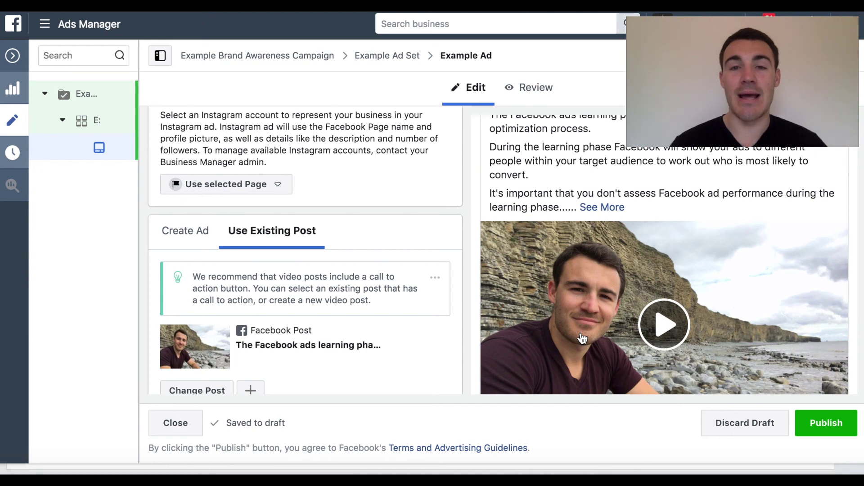